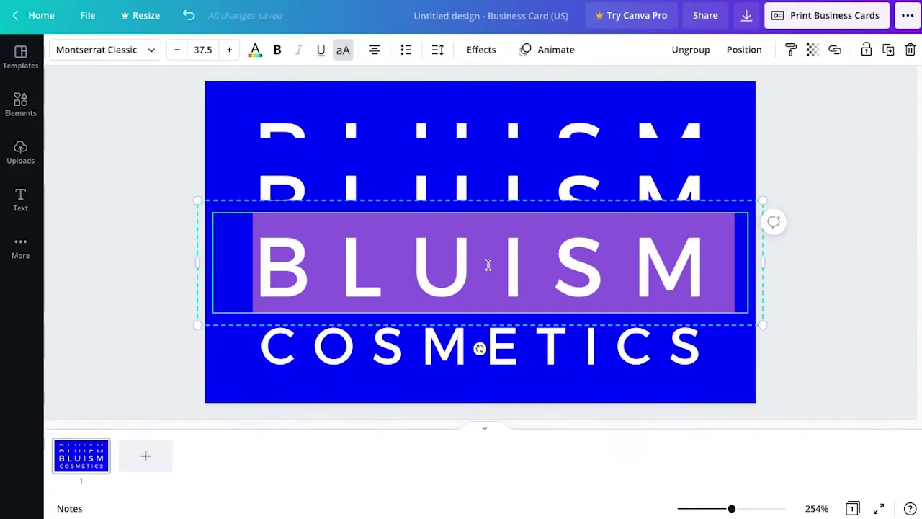
Change the card front text to RICHARD and GRAPHIC DESIGNER.
text(RICHARD)
double_click(428, 366)
text(GRAPHIC DESIGNER)
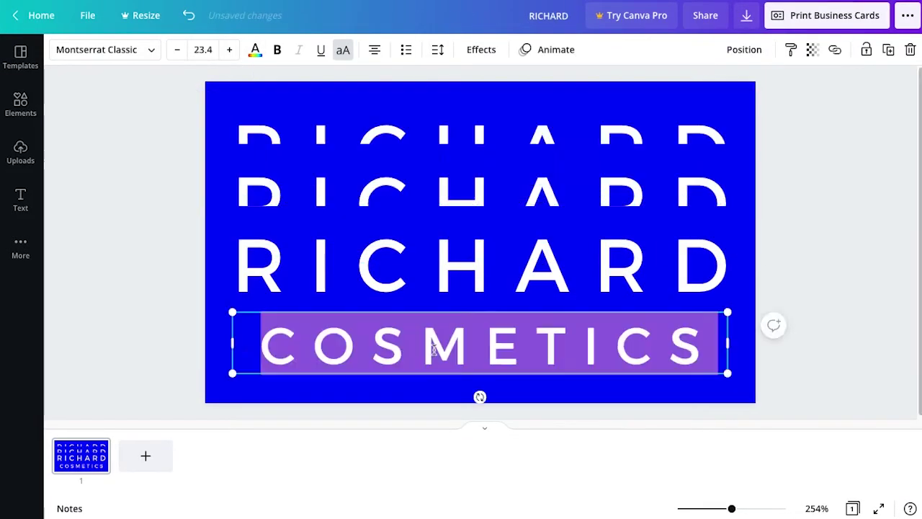
click(666, 154)
Check the blue background colour, then duplicate the front card as a second page.
click(130, 157)
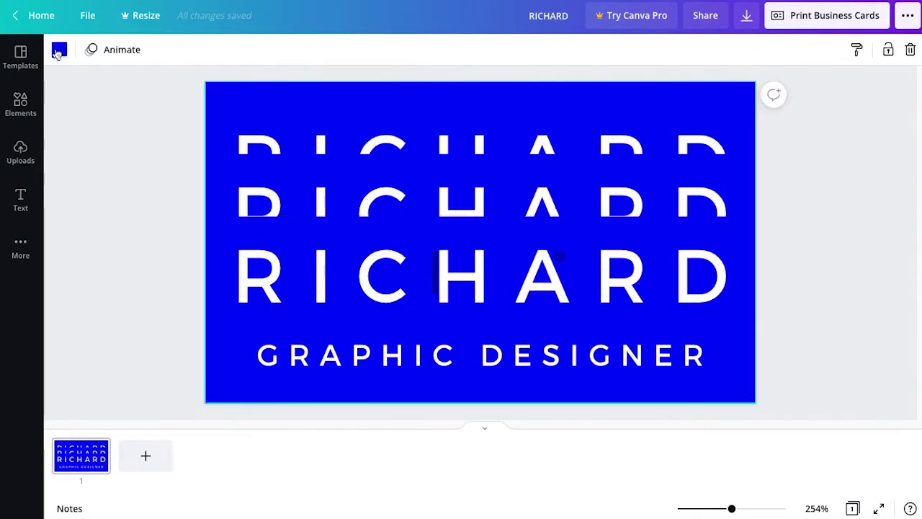
click(56, 54)
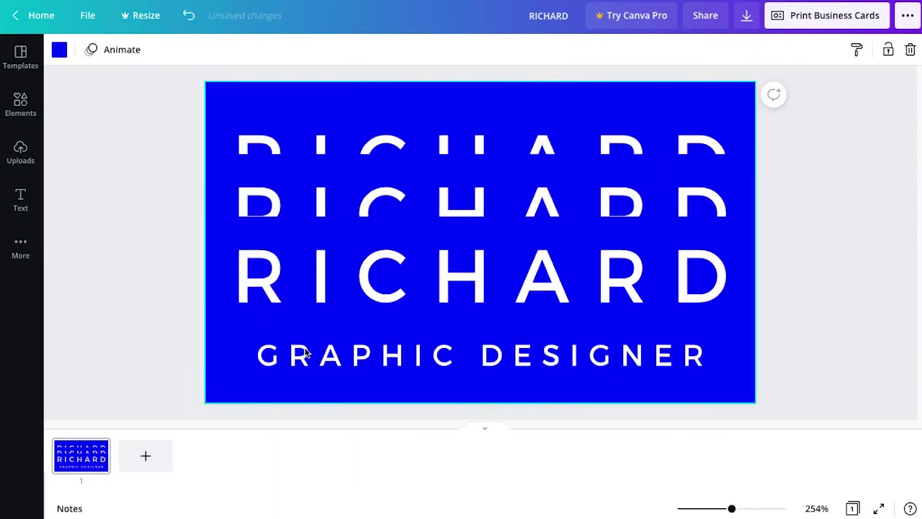
click(188, 405)
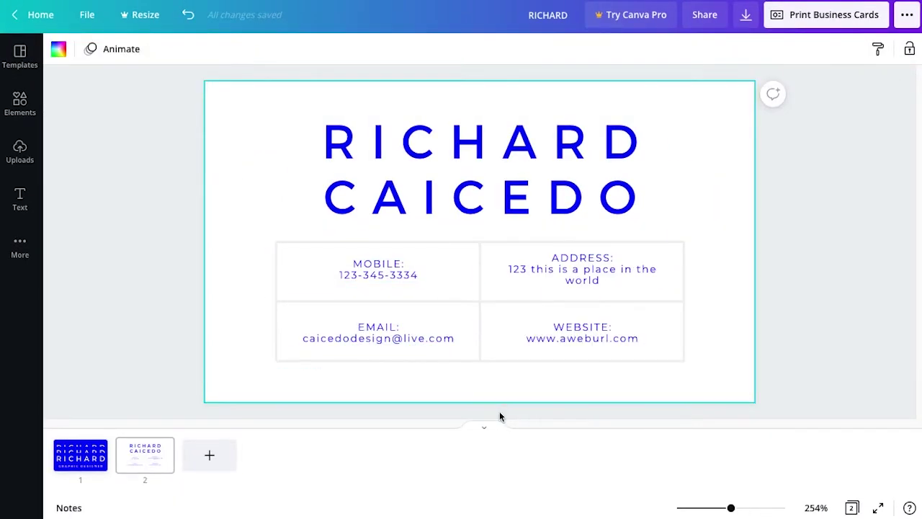
click(87, 465)
key(ctrl+d)
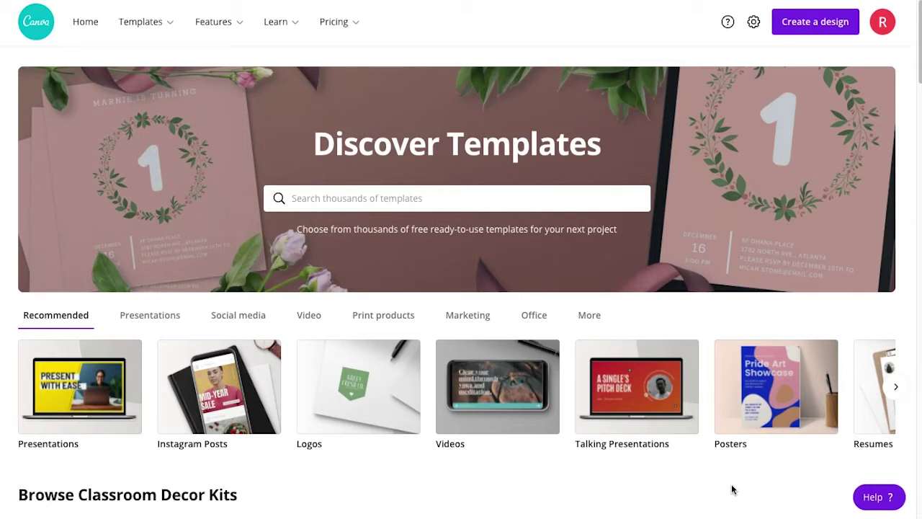
Open the Create a design list and scroll down to Business Card.
click(801, 30)
scroll(749, 237, down, 1)
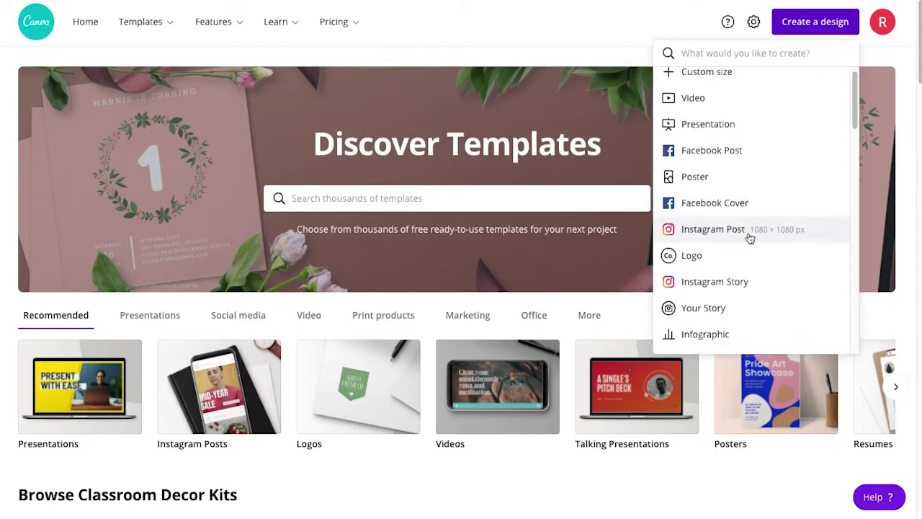
scroll(750, 238, down, 5)
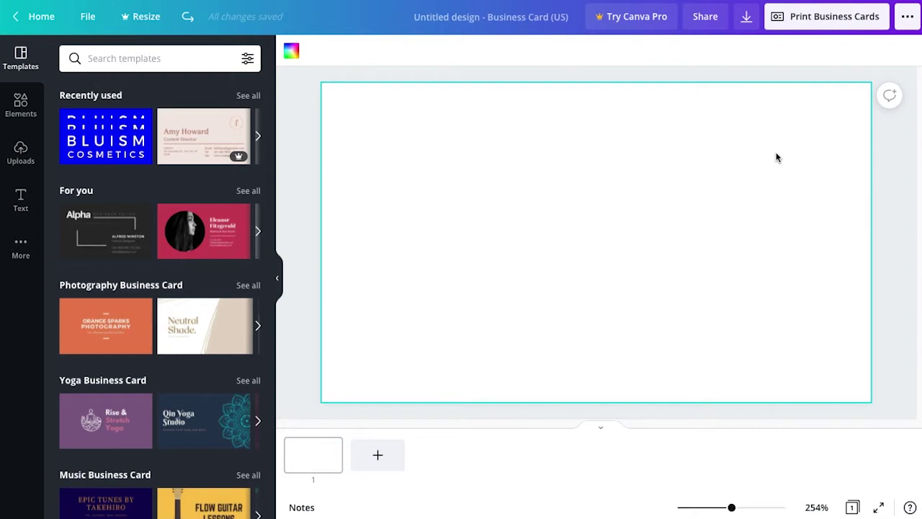
Find and apply the Blue and White Maximalist BLUISM COSMETICS template to the blank card.
scroll(205, 216, down, 3)
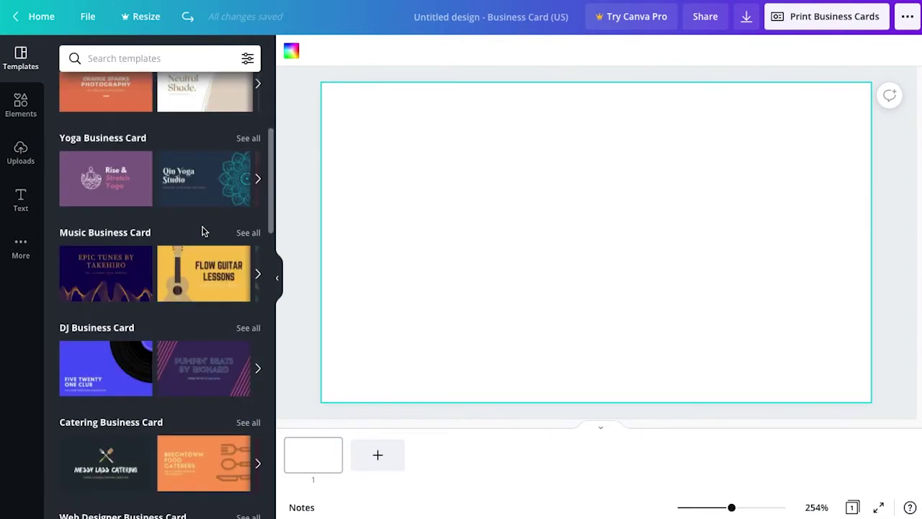
scroll(202, 231, down, 2)
scroll(202, 232, down, 1)
scroll(202, 236, down, 2)
scroll(203, 238, down, 3)
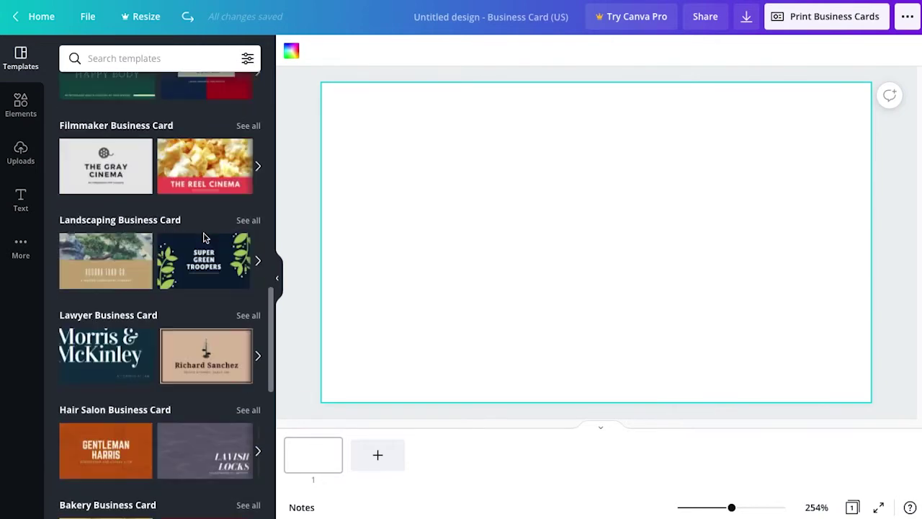
scroll(203, 238, up, 5)
scroll(206, 238, up, 5)
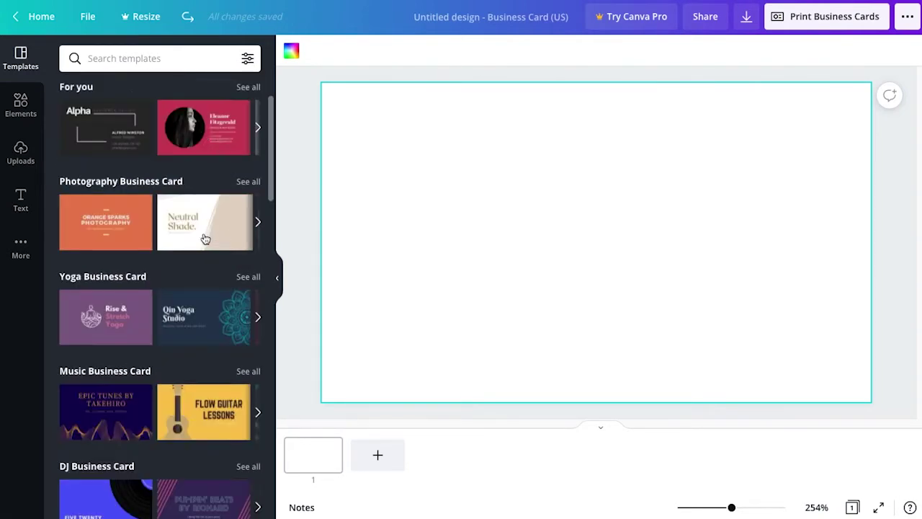
scroll(205, 239, up, 2)
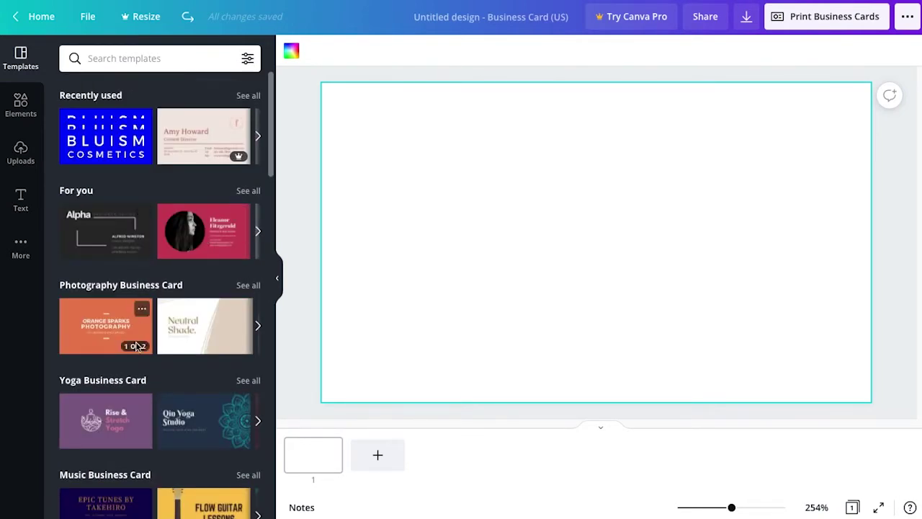
click(110, 139)
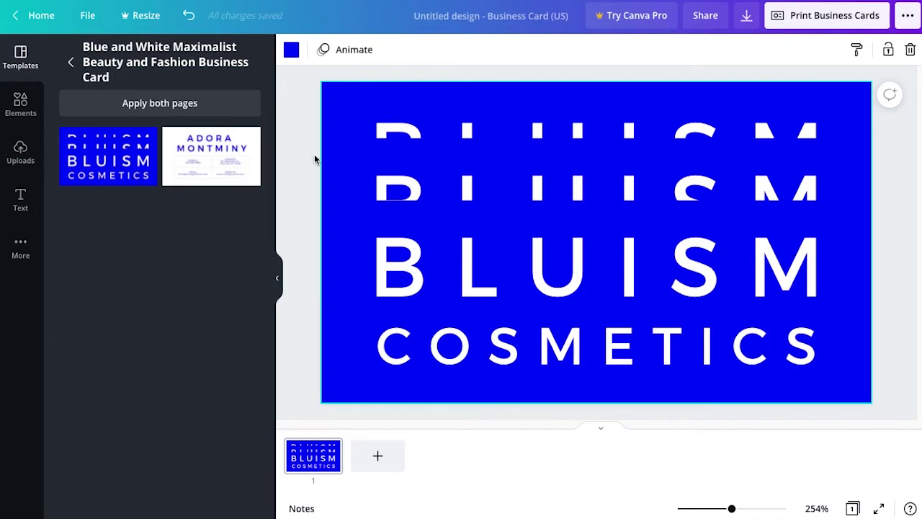
click(315, 156)
Replace the BLUISM lines with RICHARD at the proper size.
click(278, 277)
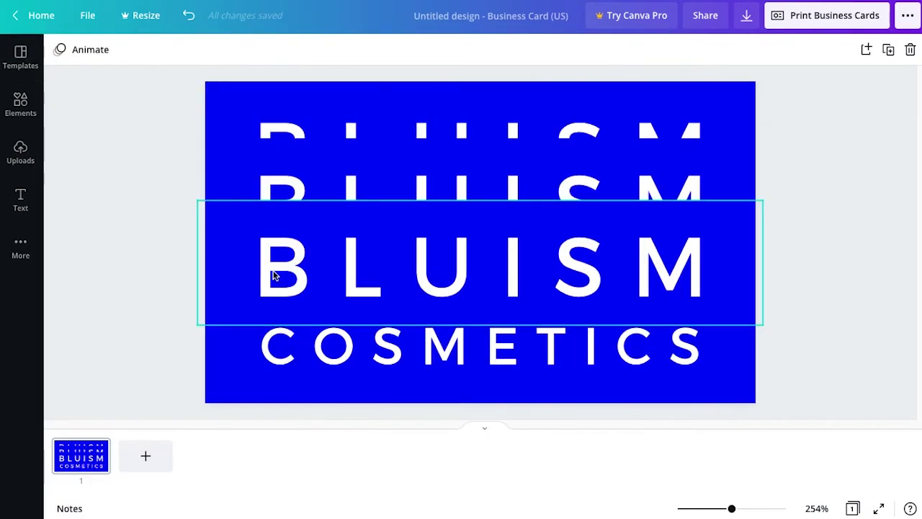
double_click(488, 268)
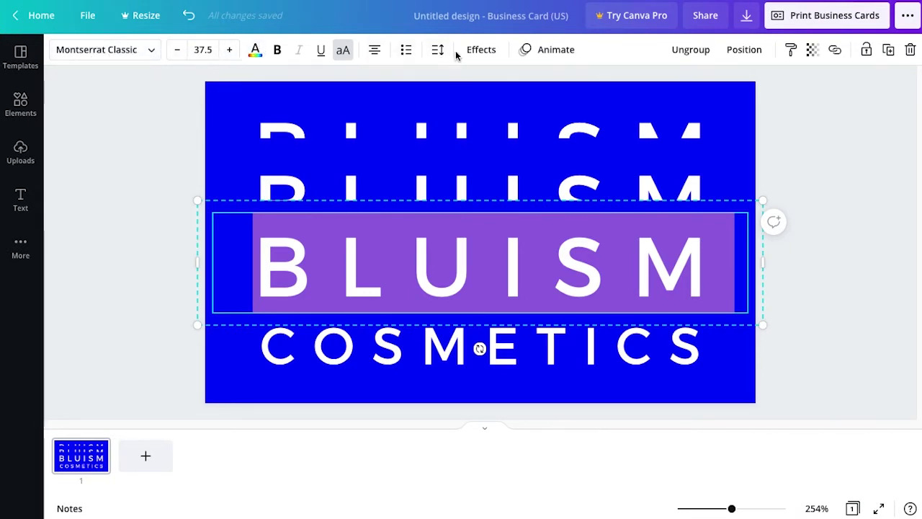
text(RICHARD)
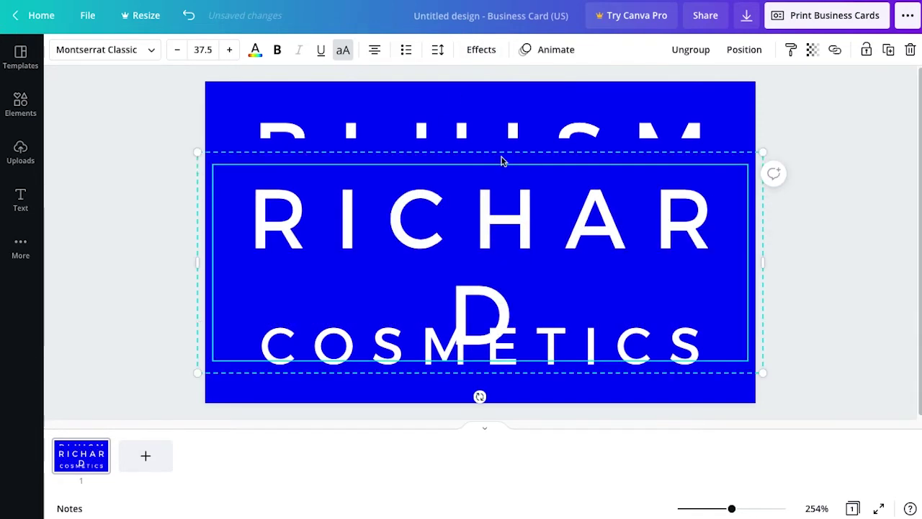
key(ctrl+a)
click(176, 49)
double_click(432, 180)
key(ctrl+z)
key(ctrl+z)
key(ctrl+z)
key(ctrl+z)
key(ctrl+shift+z)
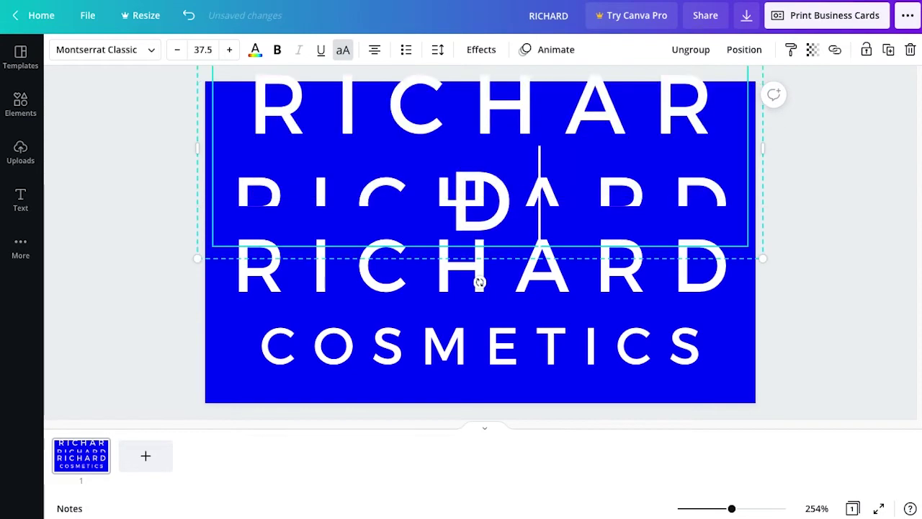
key(ctrl+shift+z)
Change COSMETICS to GRAPHIC DESIGNER, shrink it to one line, and nudge the text down.
double_click(428, 366)
key(BackSpace)
text(GRAPHIC DESIGNER)
key(ctrl+a)
click(176, 49)
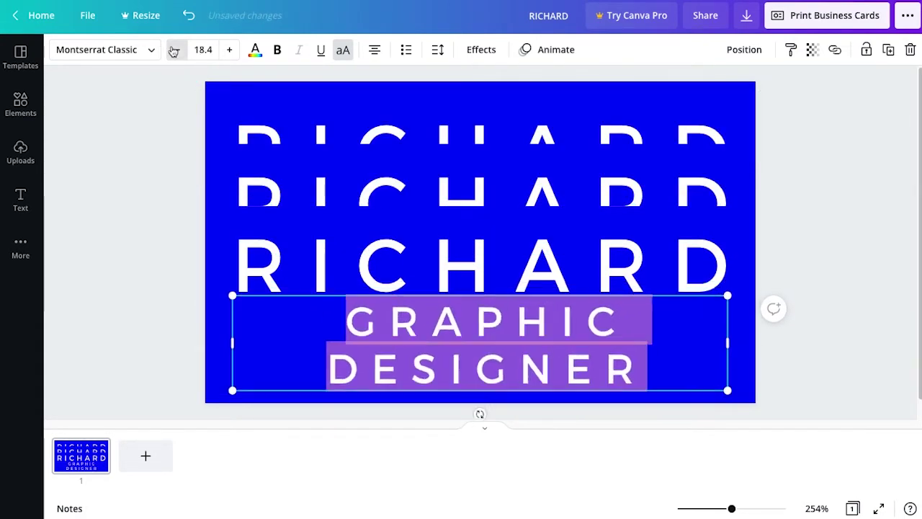
click(145, 210)
drag(144, 209, 665, 158)
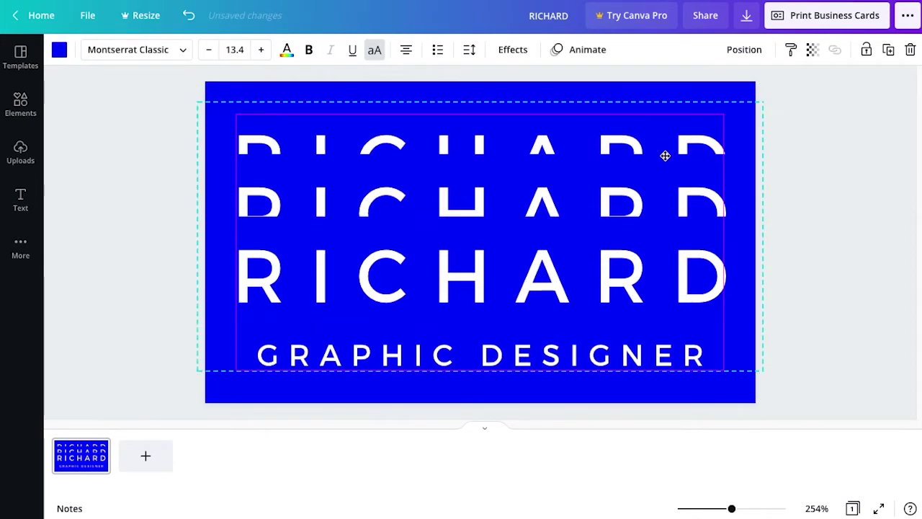
click(844, 163)
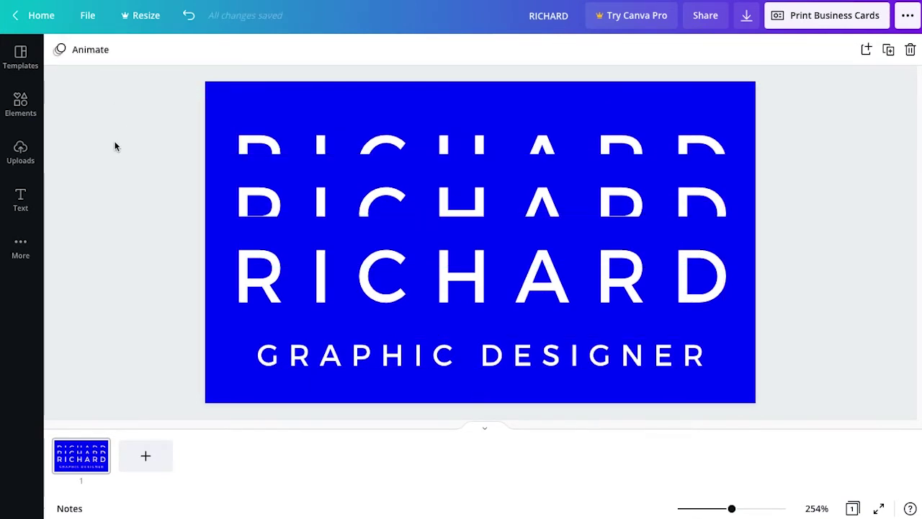
click(301, 108)
click(298, 86)
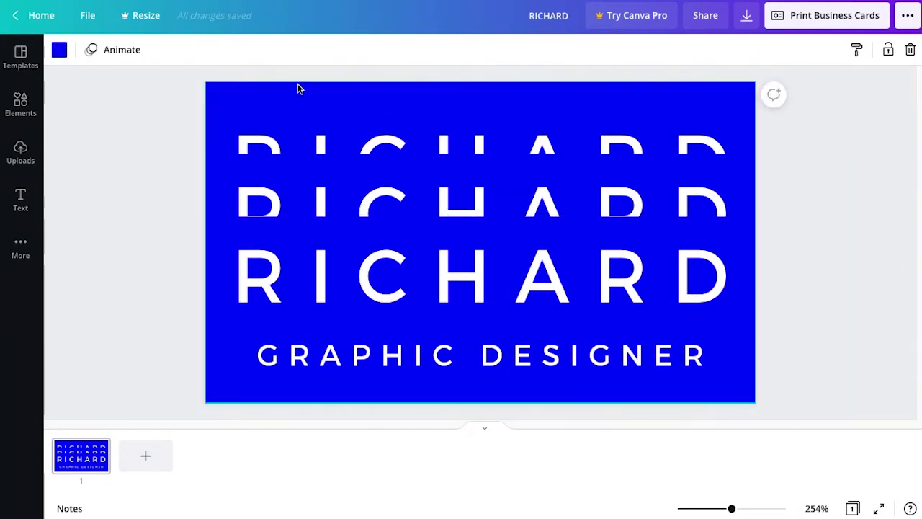
click(60, 50)
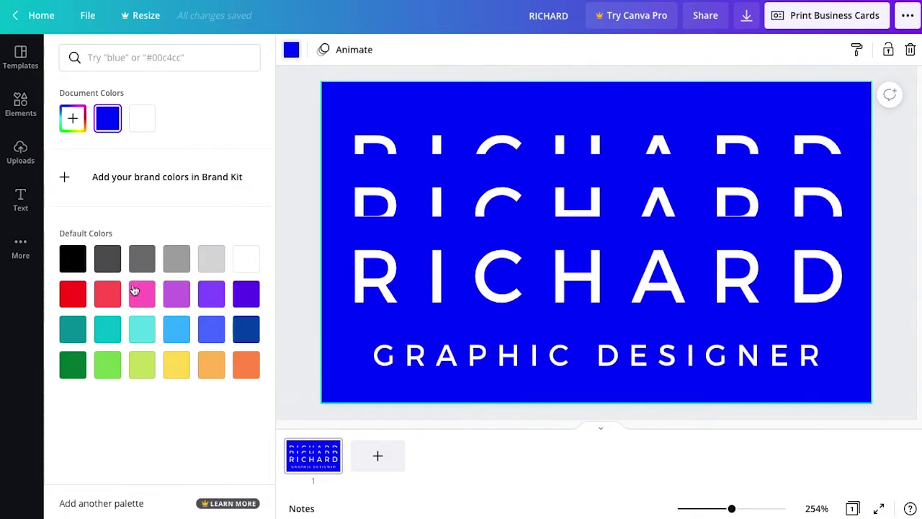
click(72, 118)
drag(175, 198, 147, 191)
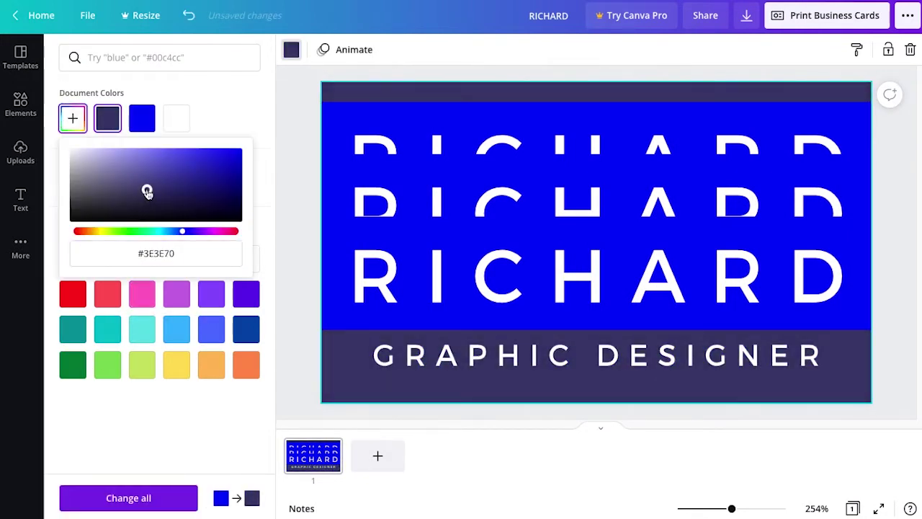
click(220, 118)
click(142, 119)
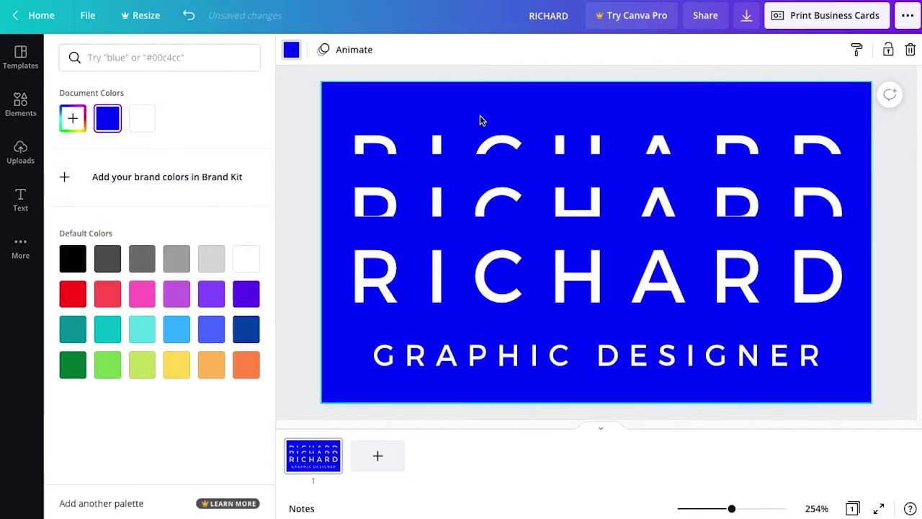
click(493, 79)
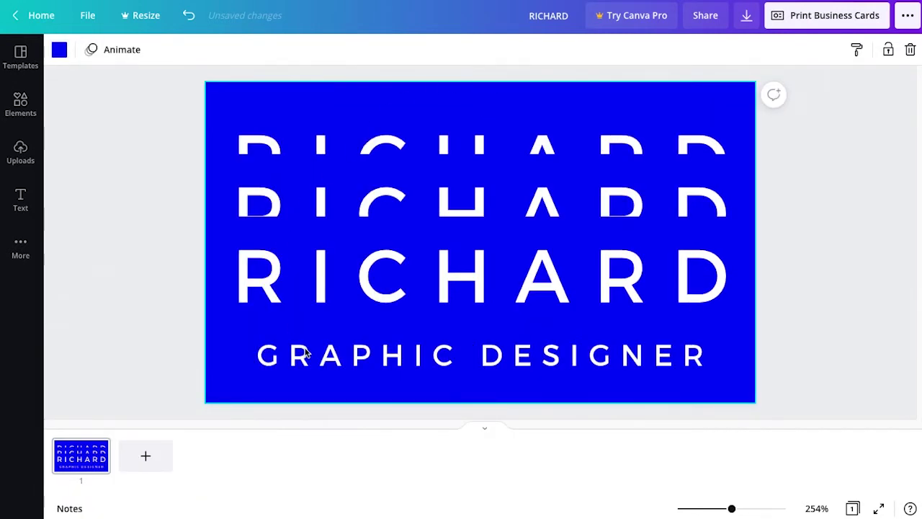
click(190, 389)
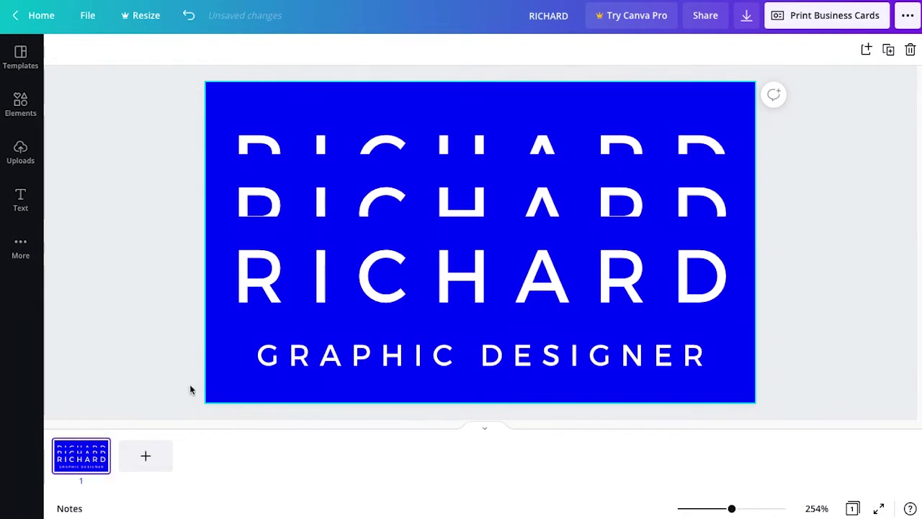
Add page 2 with the white contact-details design from the Blue and White Maximalist template.
click(149, 457)
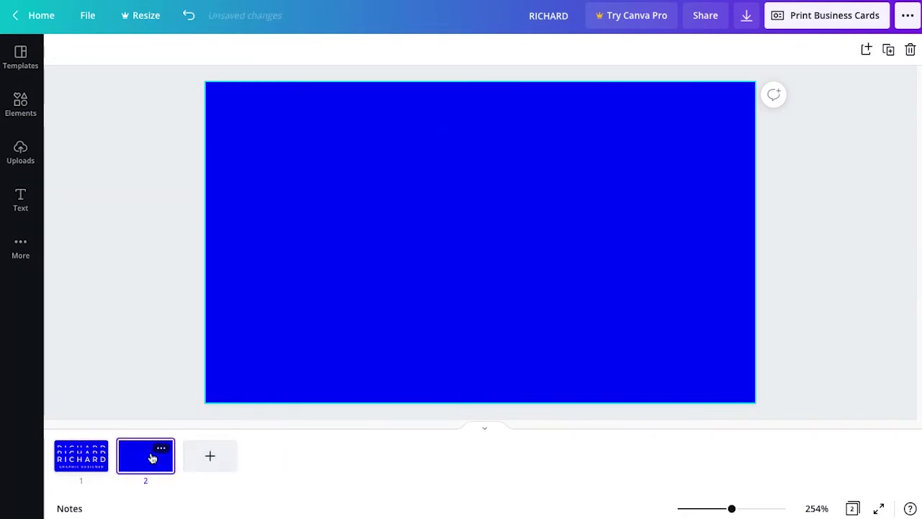
click(23, 66)
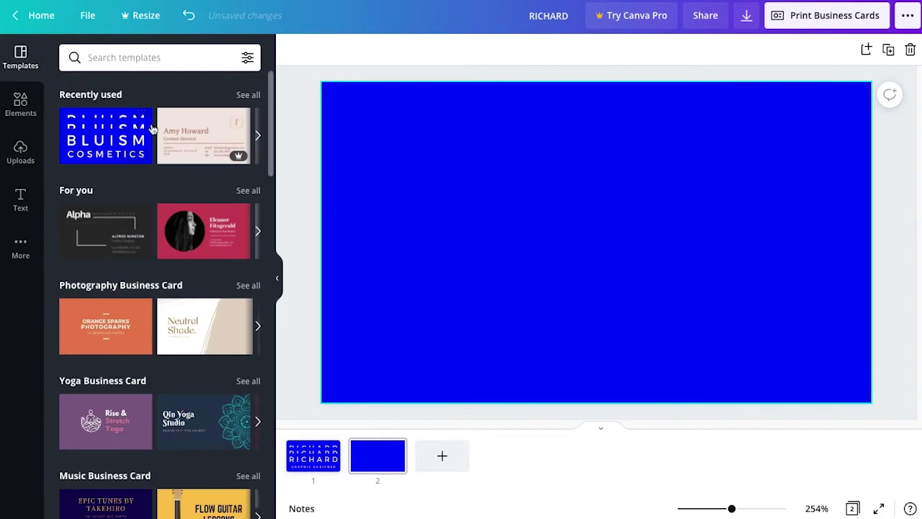
click(126, 133)
click(216, 161)
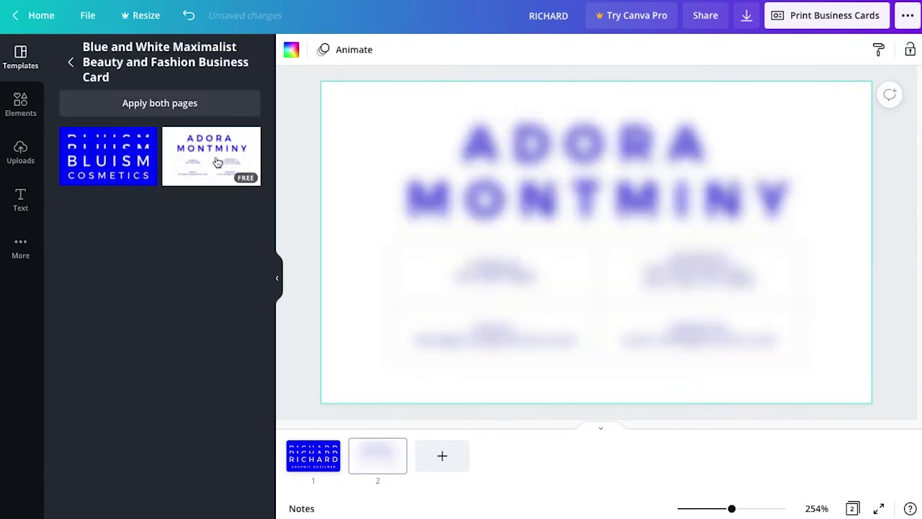
click(276, 283)
click(499, 411)
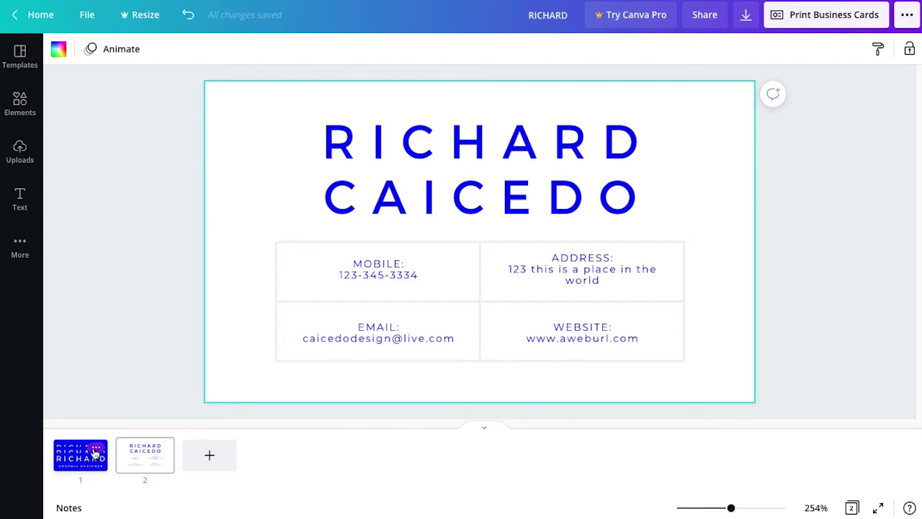
click(97, 448)
Duplicate the blue front as page 2 and make its top RICHARD line black.
click(151, 359)
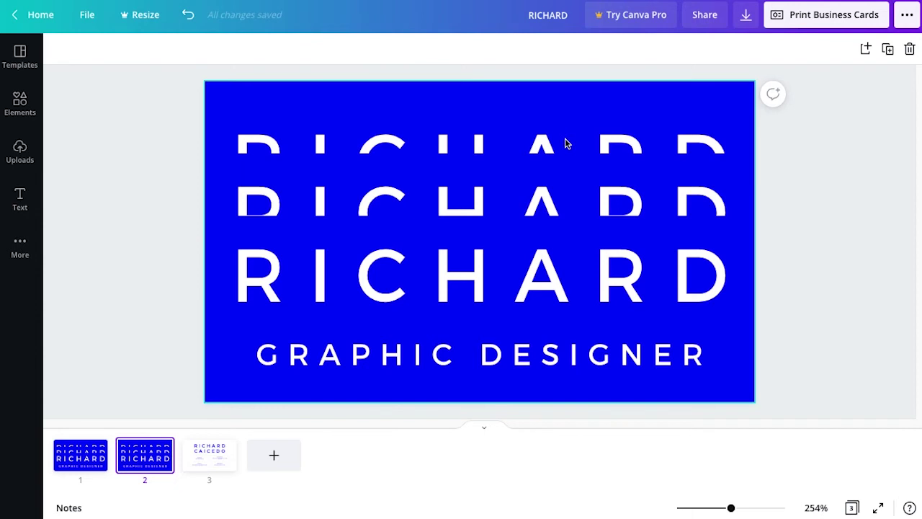
click(564, 144)
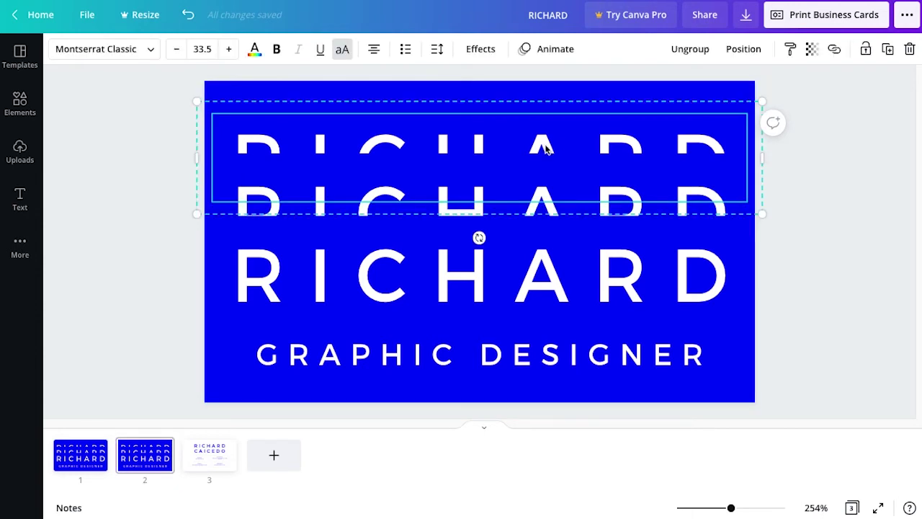
click(545, 148)
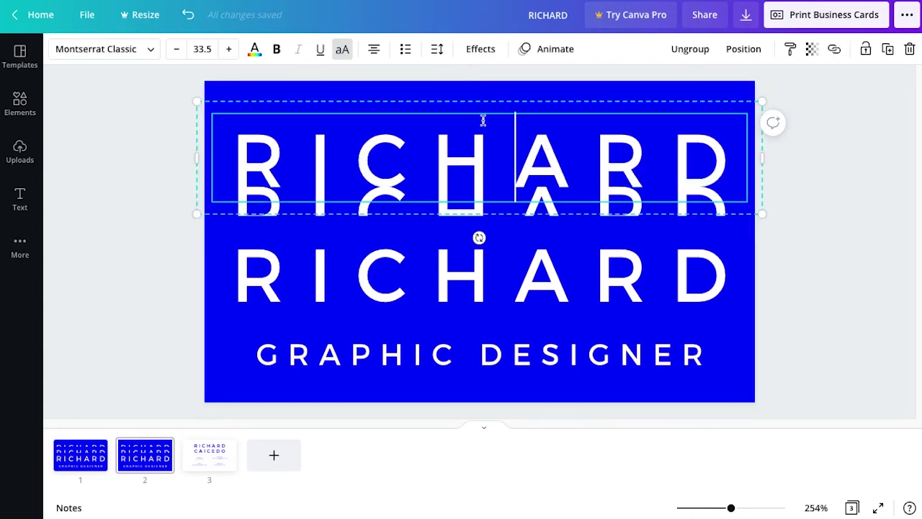
click(254, 48)
click(72, 261)
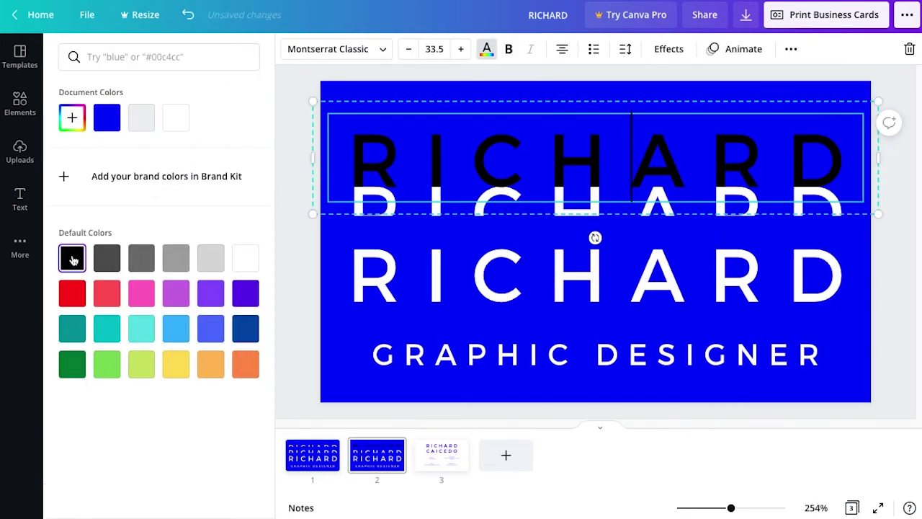
Make the middle and large RICHARD lines and GRAPHIC DESIGNER black.
click(482, 253)
click(472, 207)
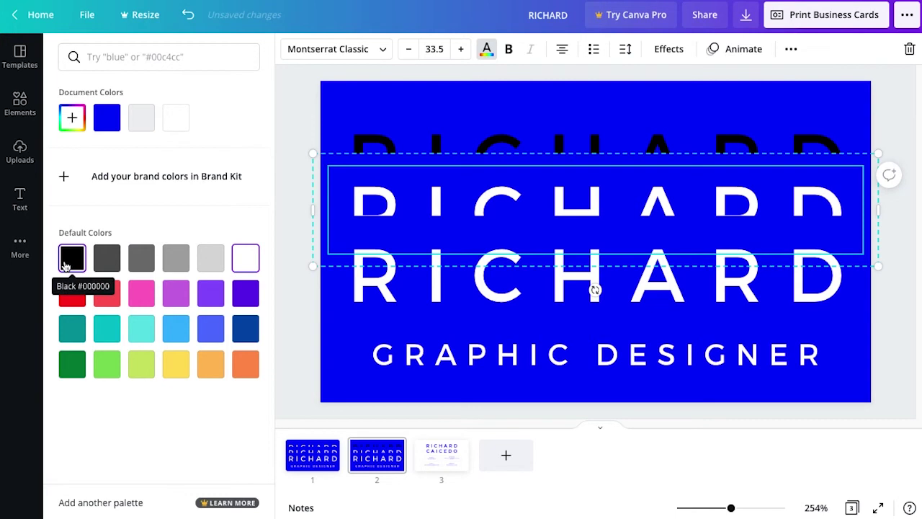
click(66, 267)
click(391, 295)
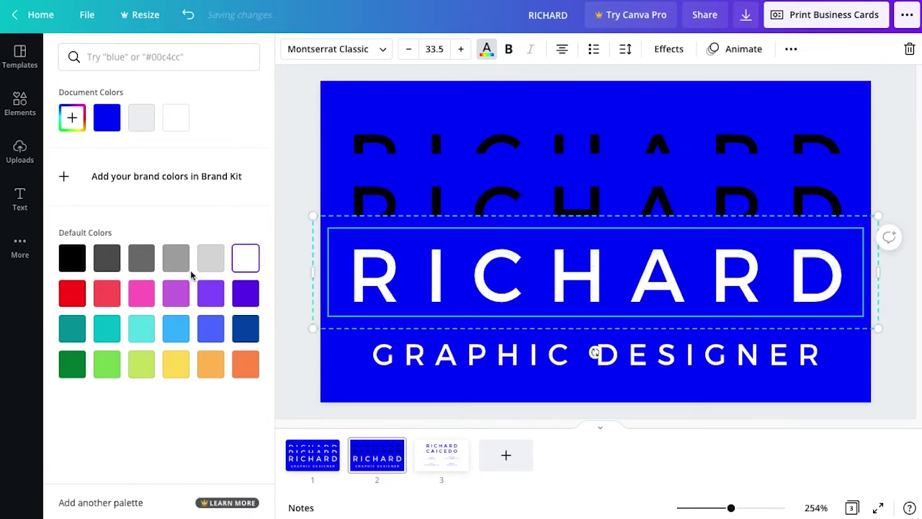
click(72, 259)
click(411, 357)
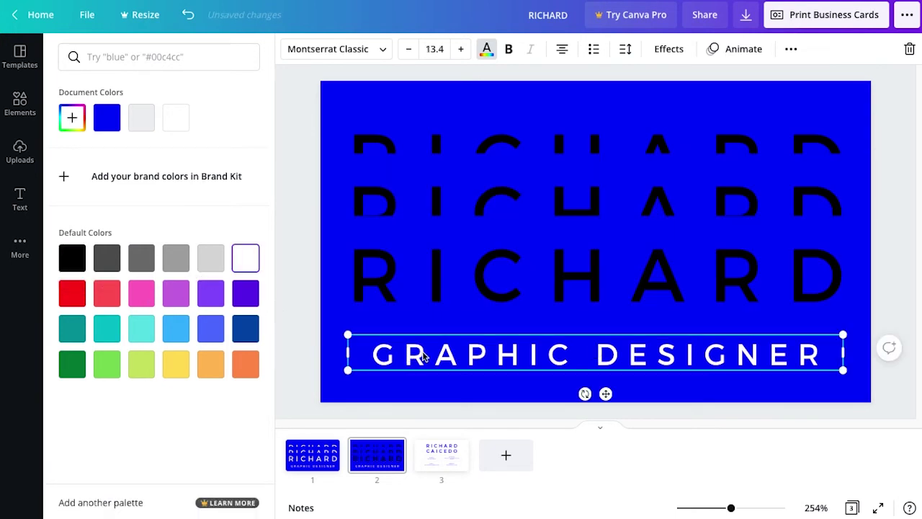
click(66, 264)
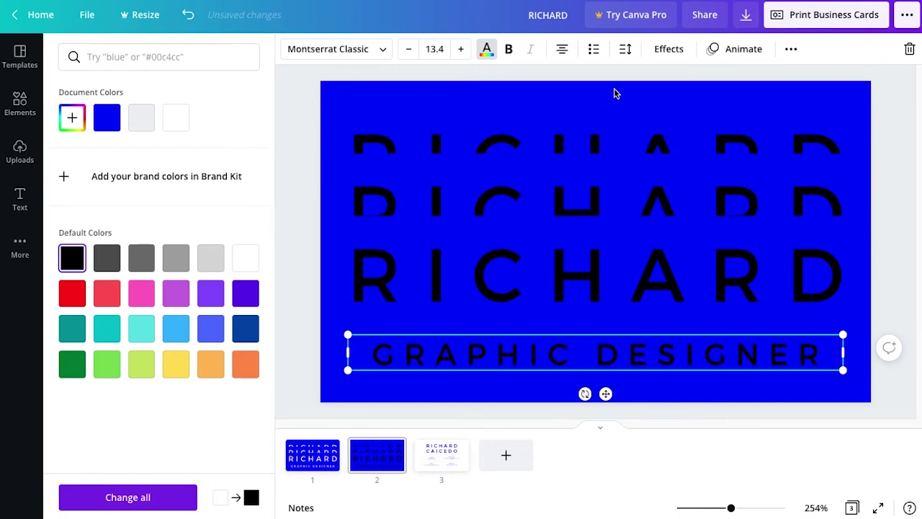
Give page 2 a white background and delete its blue block.
click(614, 92)
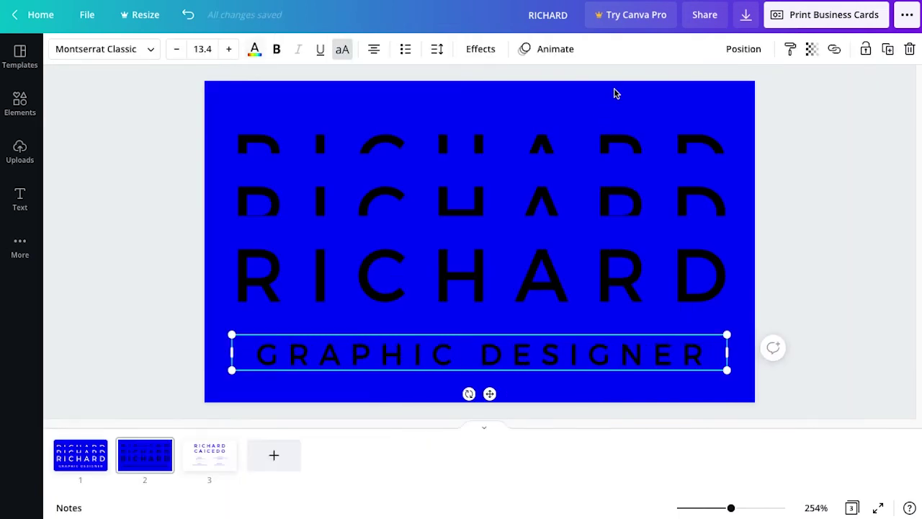
click(605, 98)
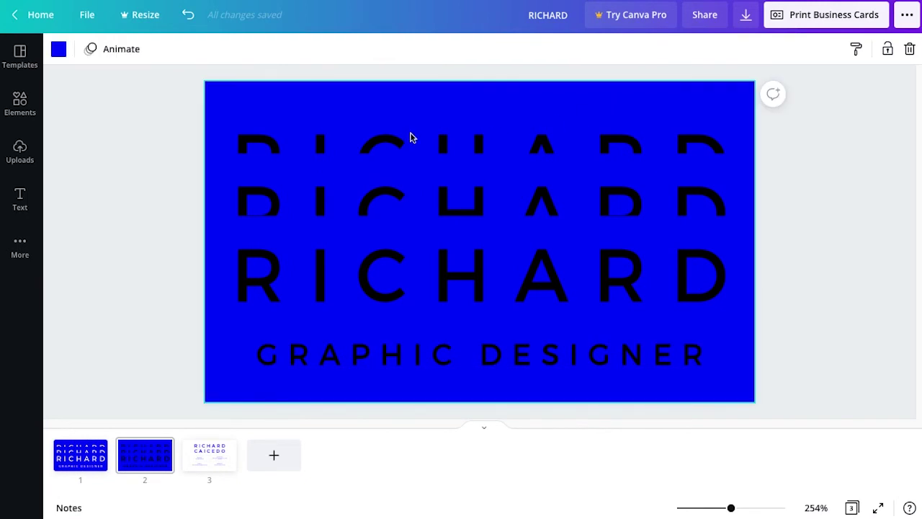
click(60, 49)
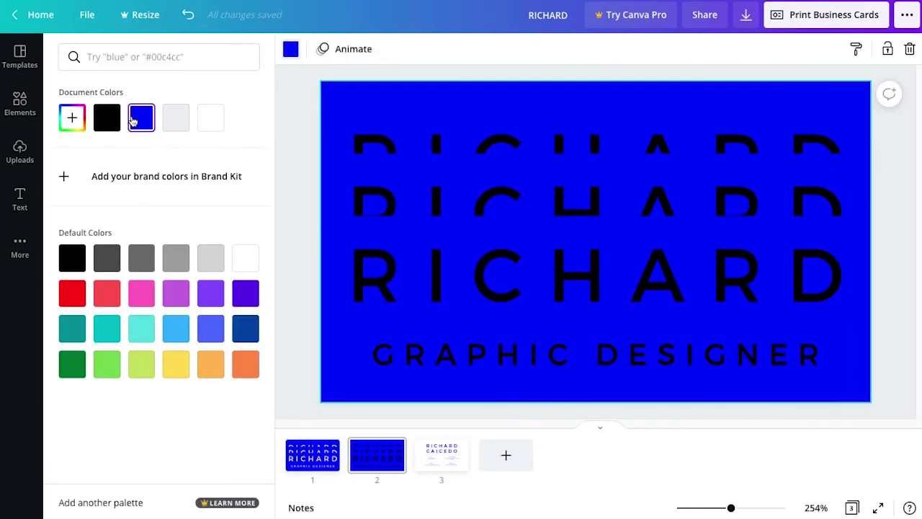
click(211, 121)
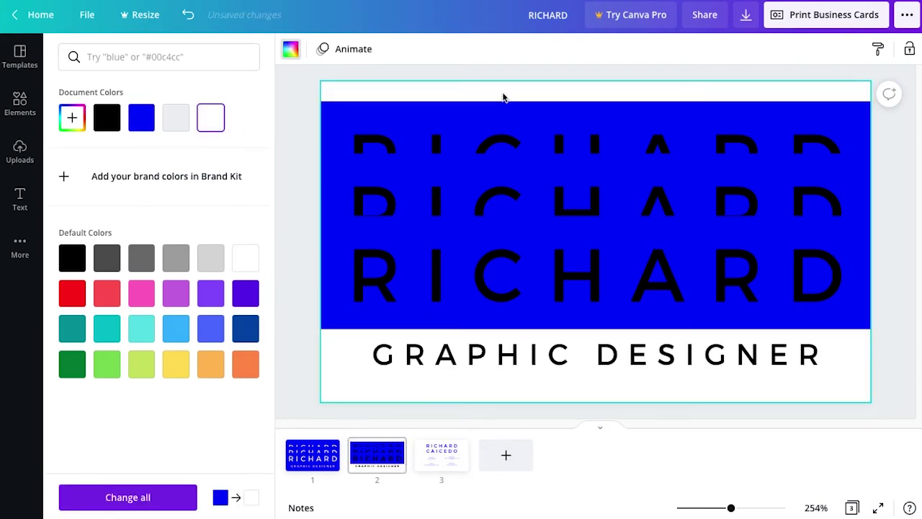
click(351, 119)
click(58, 49)
click(293, 45)
click(56, 50)
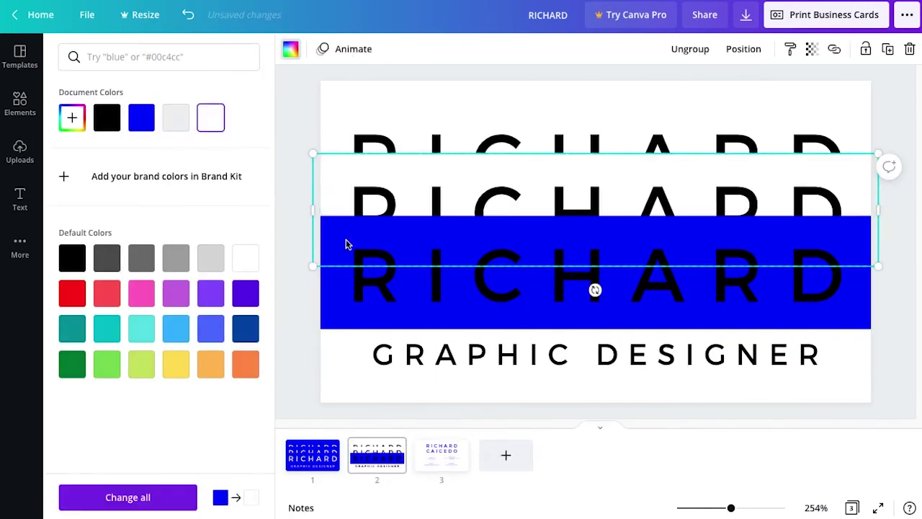
click(346, 241)
key(Delete)
Duplicate the contact card as page 4 and make its title and table text black.
click(205, 458)
click(288, 364)
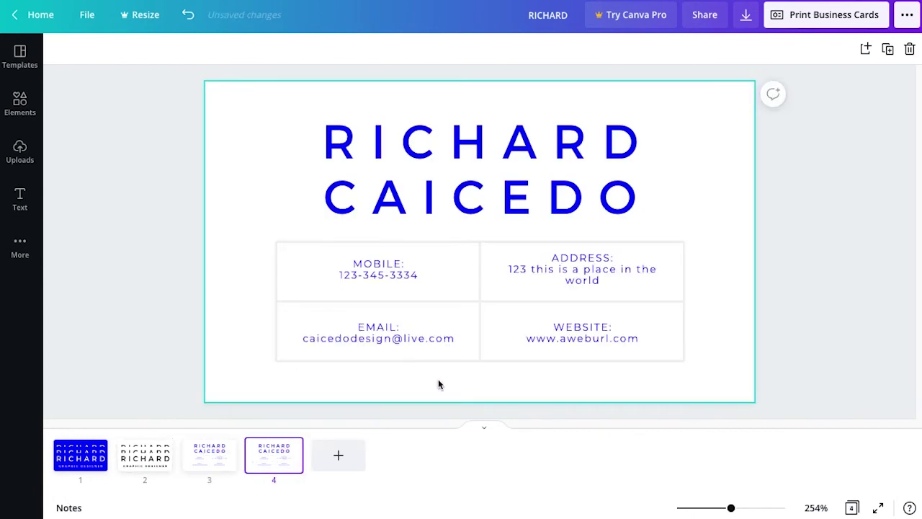
click(397, 186)
click(255, 48)
click(103, 118)
click(387, 340)
click(254, 48)
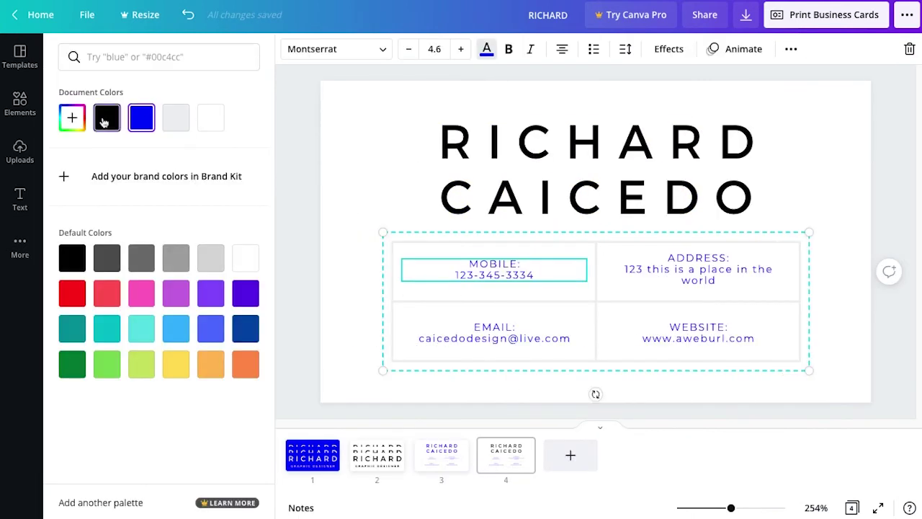
click(104, 118)
Remove the table cell borders on page 4.
click(407, 245)
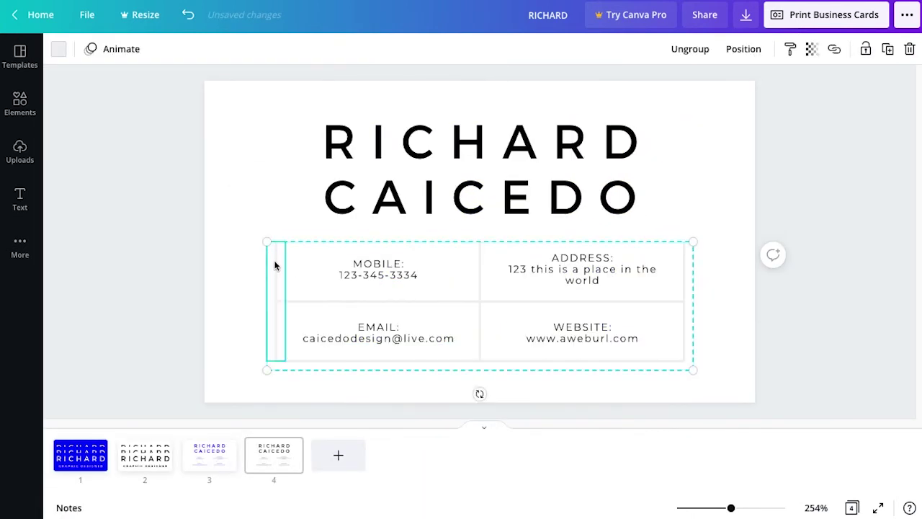
click(700, 281)
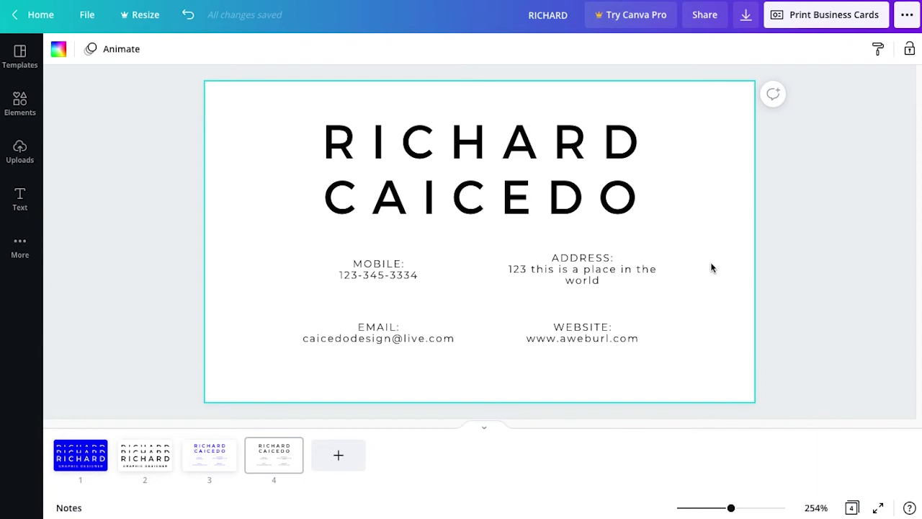
click(746, 14)
Download all four pages as a PDF Print file, after checking crop marks and page selection.
click(802, 102)
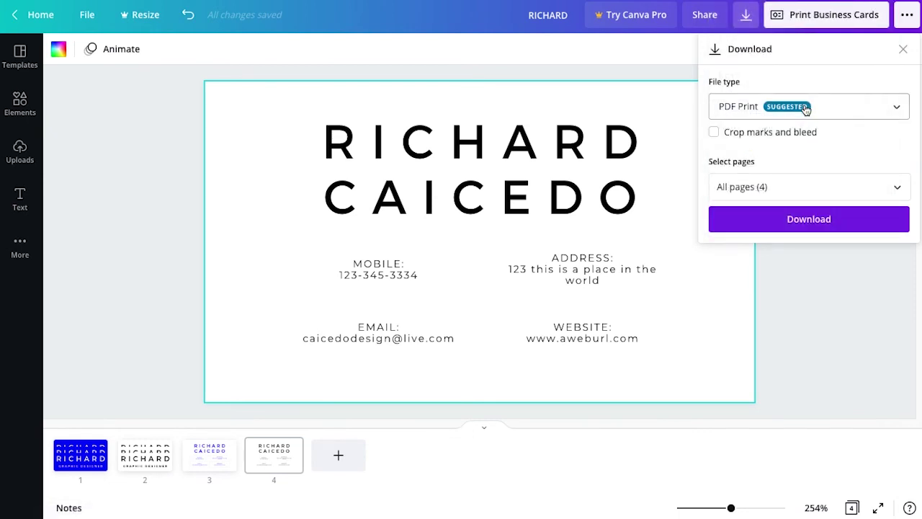
click(714, 133)
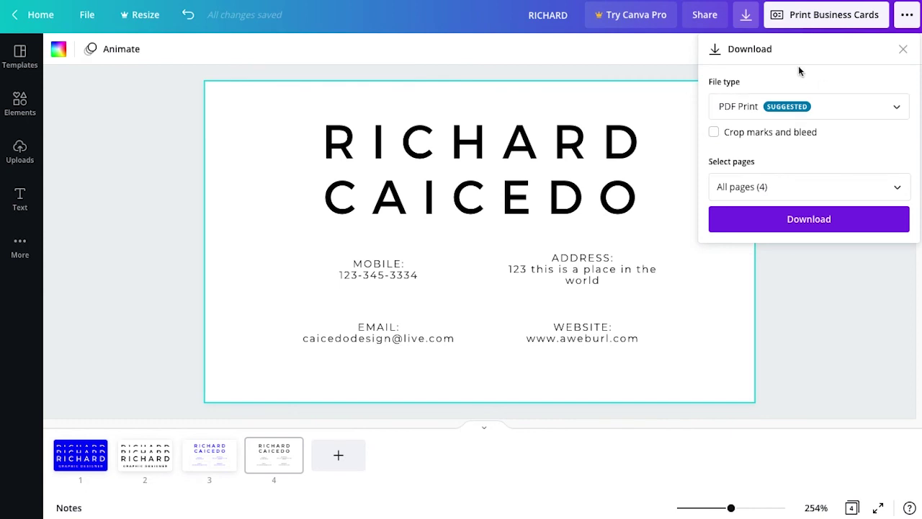
click(823, 186)
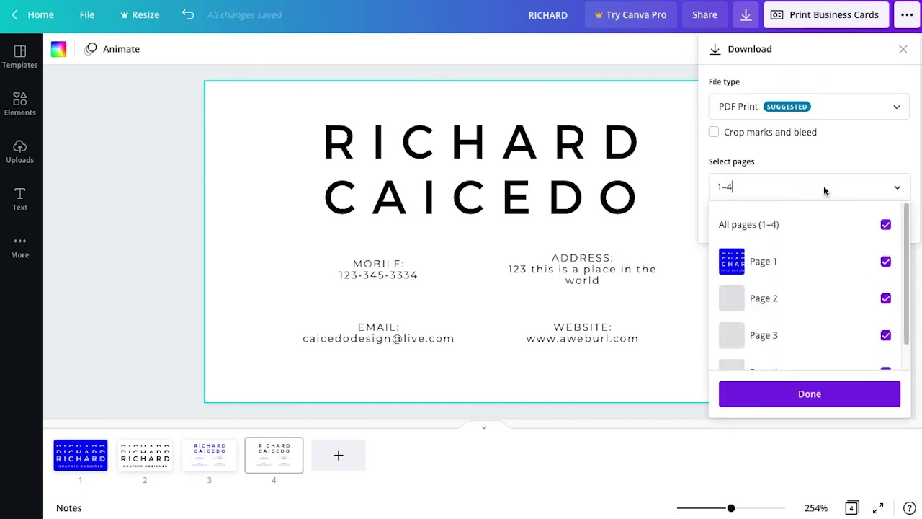
scroll(890, 267, down, 1)
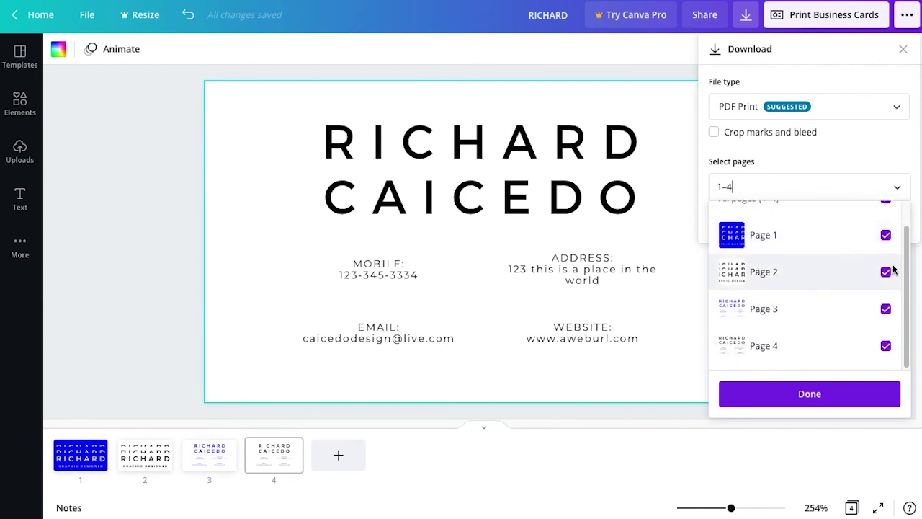
scroll(893, 268, up, 1)
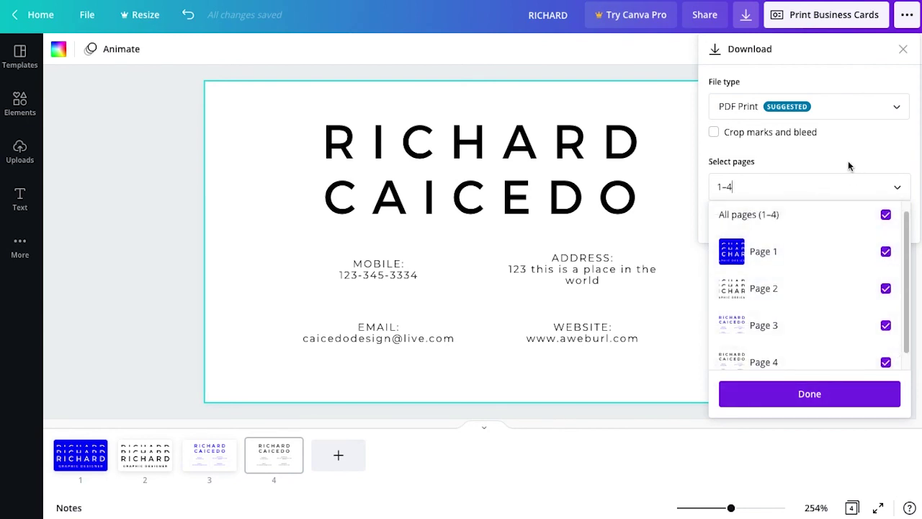
click(848, 161)
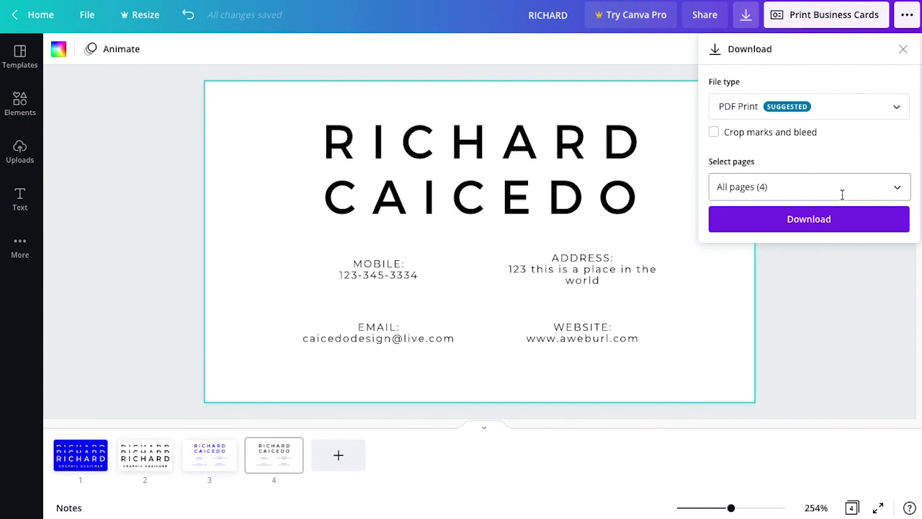
click(830, 219)
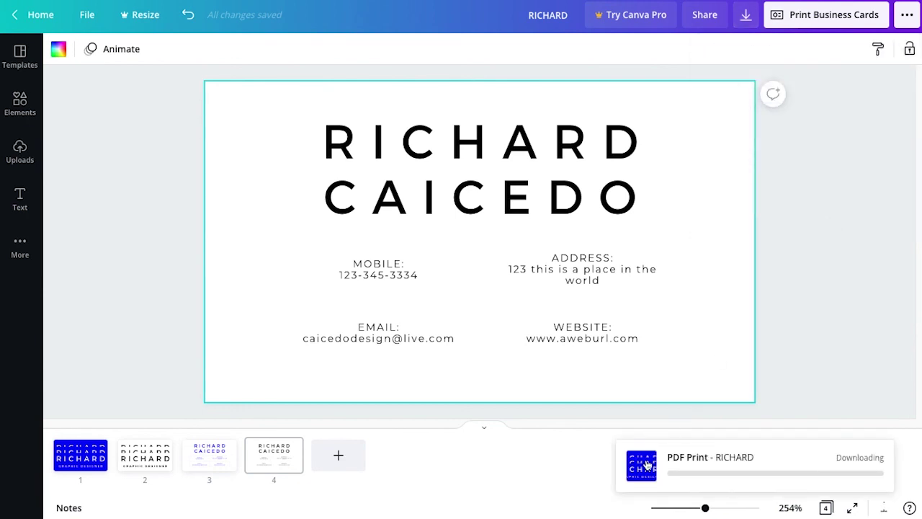